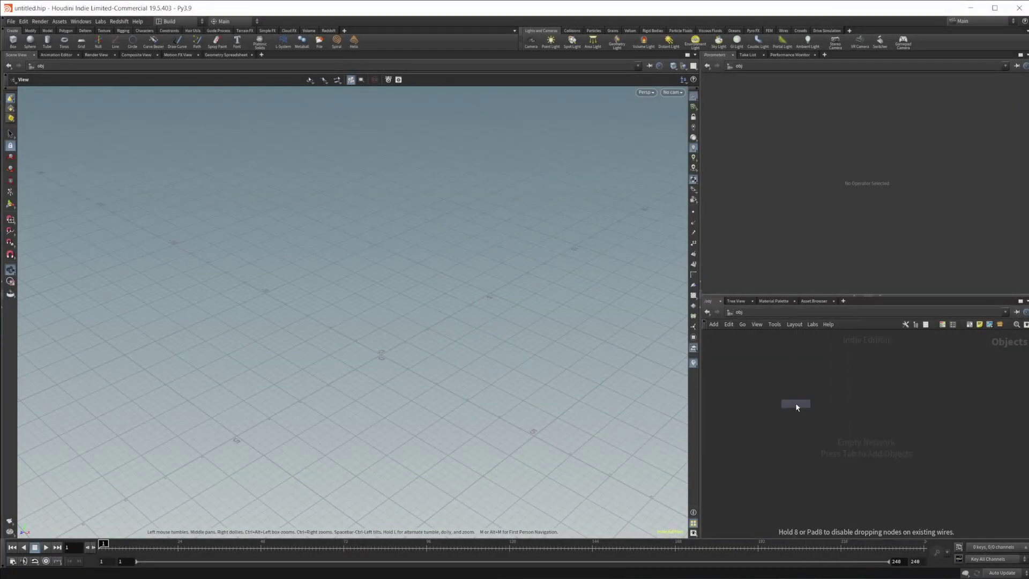
# - Create a geometry node, dive inside, and add a Sphere node
pyautogui.click(795, 402)
pyautogui.doubleClick(795, 403)
pyautogui.press('Tab')
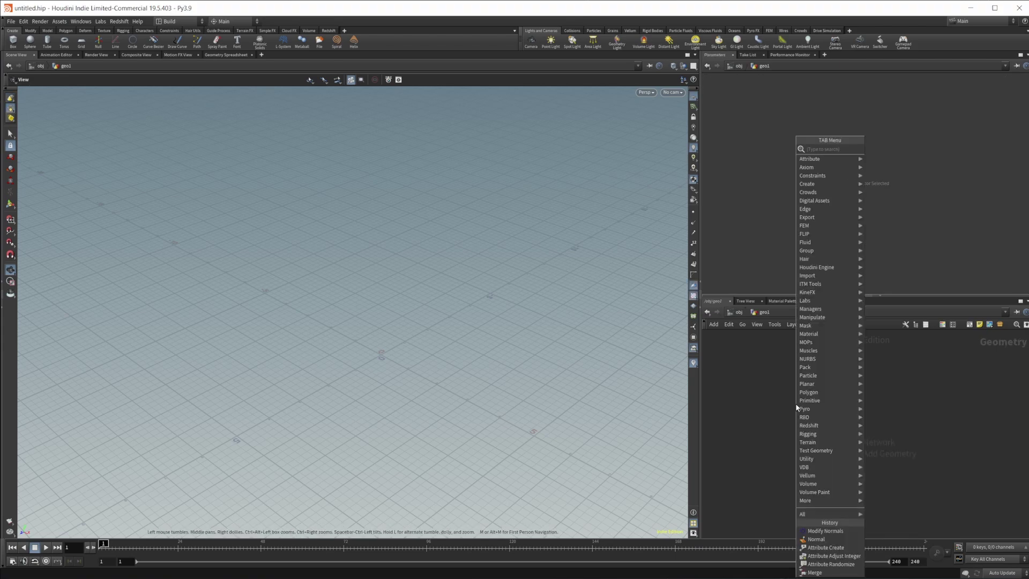
pyautogui.write('sphere')
pyautogui.press('Return')
pyautogui.click(795, 403)
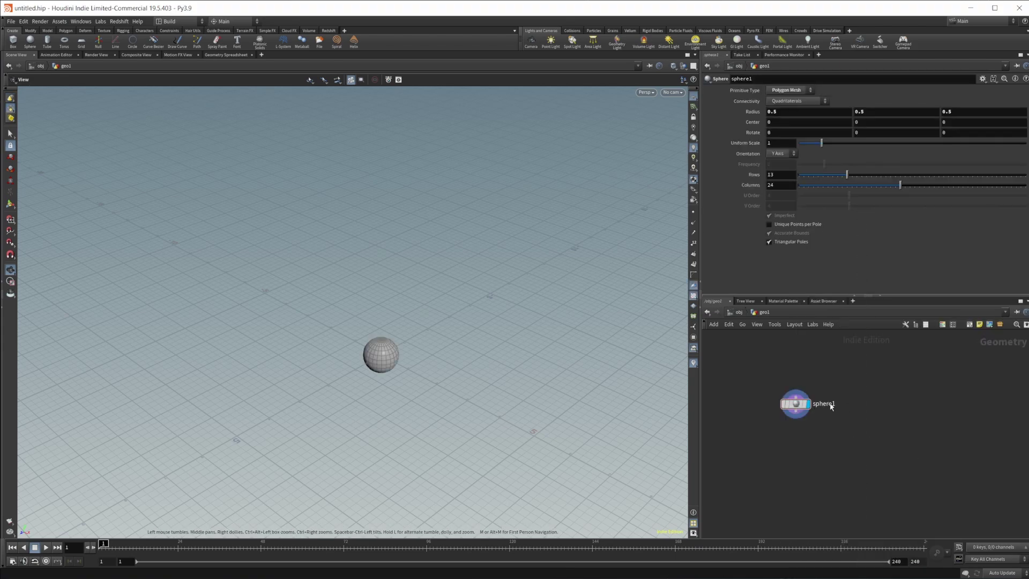
# - Add a Box node beside the sphere
pyautogui.press('Tab')
pyautogui.write('c')
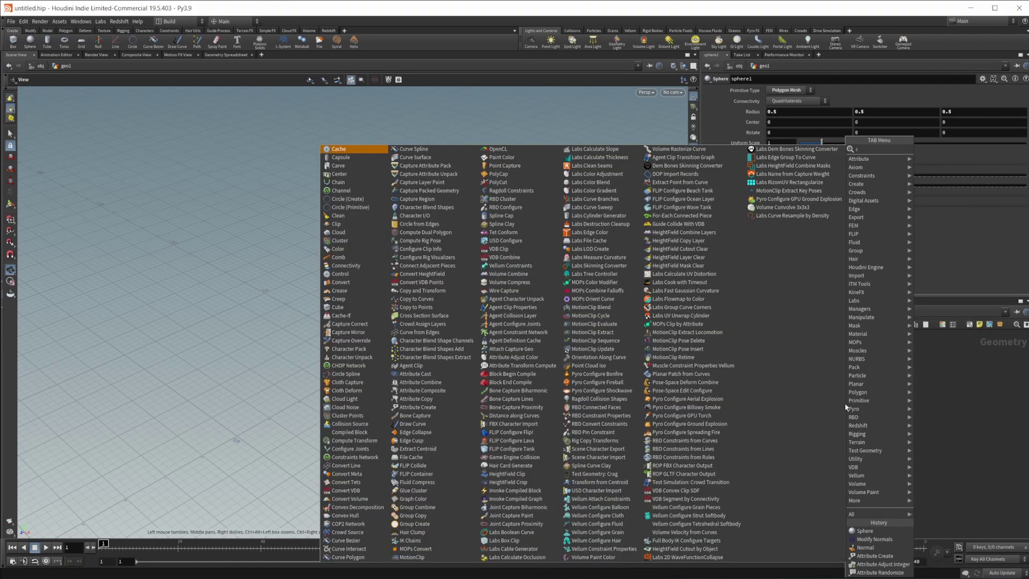
pyautogui.press('BackSpace')
pyautogui.write('box')
pyautogui.press('Return')
pyautogui.click(845, 403)
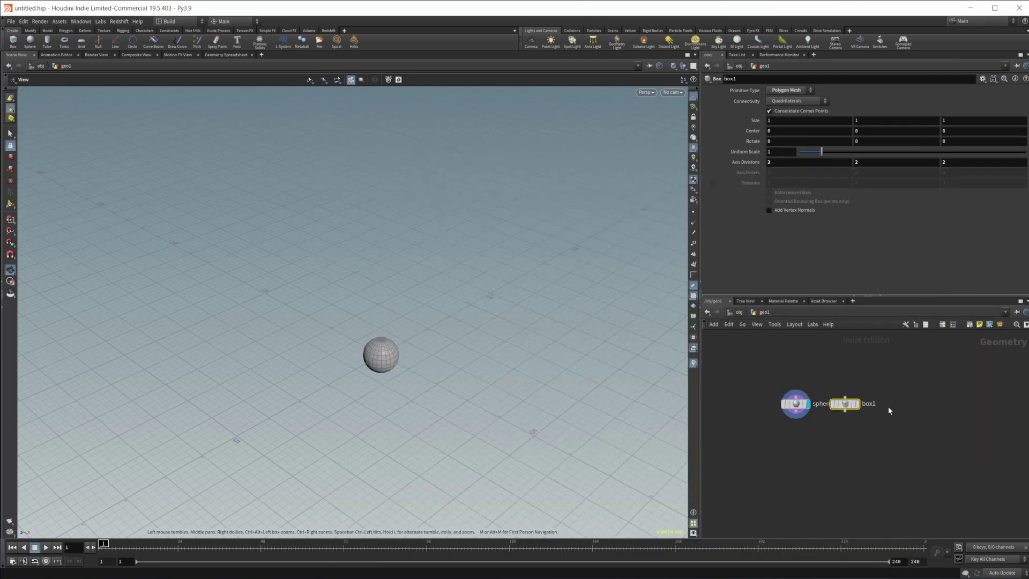
# - Add a Tube node with its first radius set to 0 to form a cone
pyautogui.press('Tab')
pyautogui.write('tube')
pyautogui.press('Return')
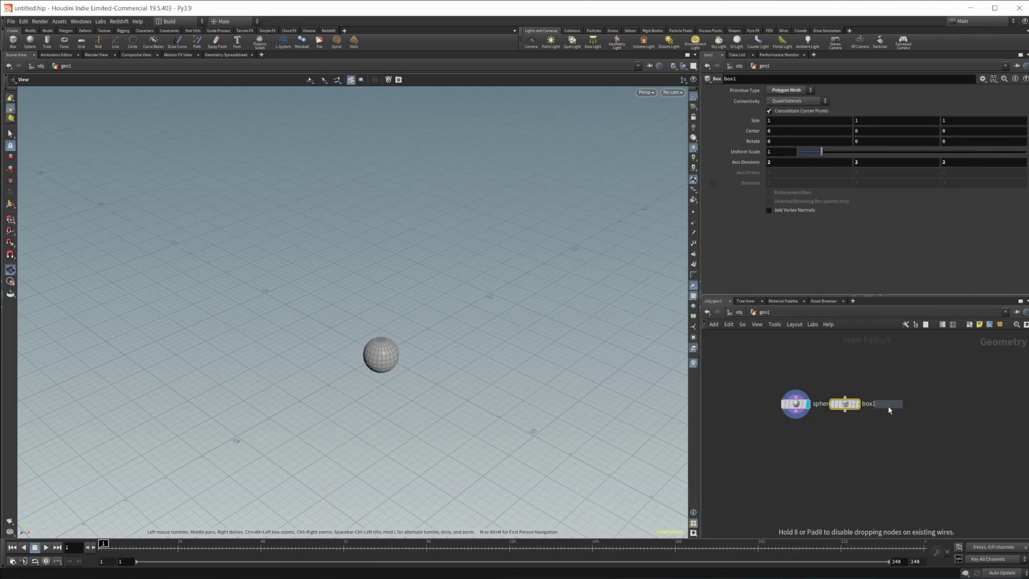
pyautogui.click(888, 402)
pyautogui.click(787, 169)
pyautogui.write('0')
pyautogui.press('Return')
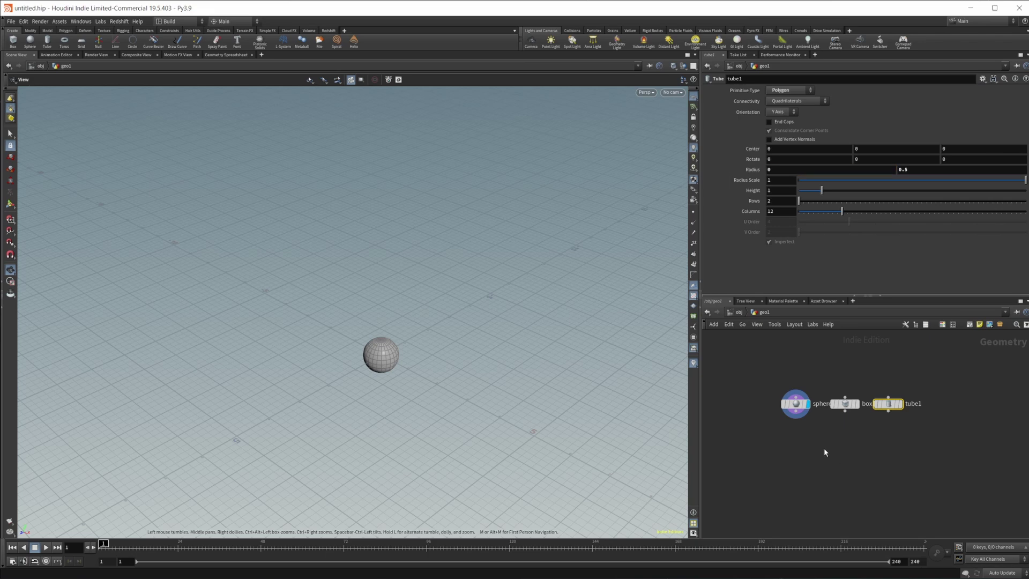
# - Add a Merge node and wire the sphere, box and tube into it
pyautogui.moveTo(824, 448); pyautogui.dragTo(792, 449, button='middle')
pyautogui.press('Tab')
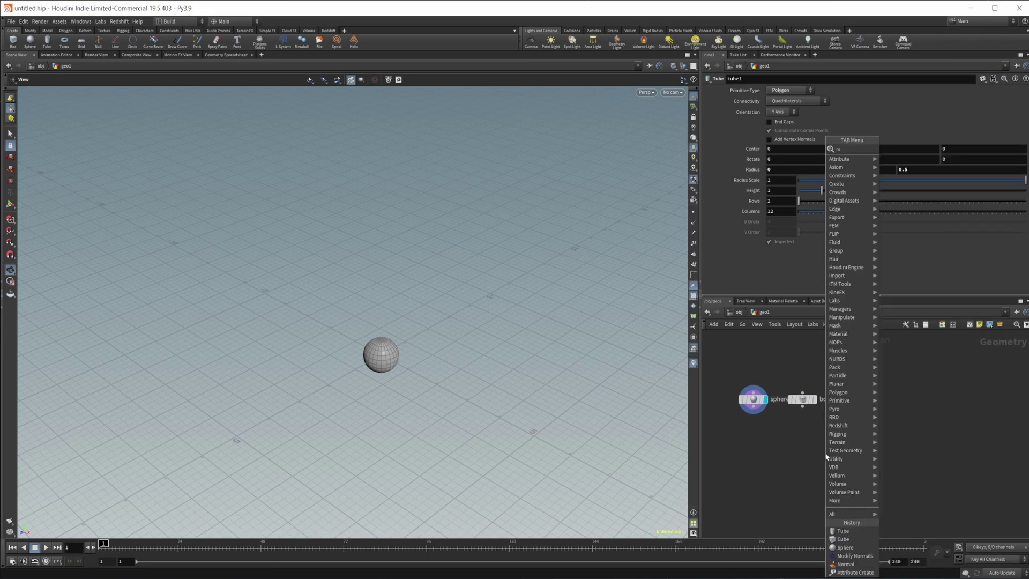
pyautogui.write('merge')
pyautogui.press('Return')
pyautogui.click(806, 462)
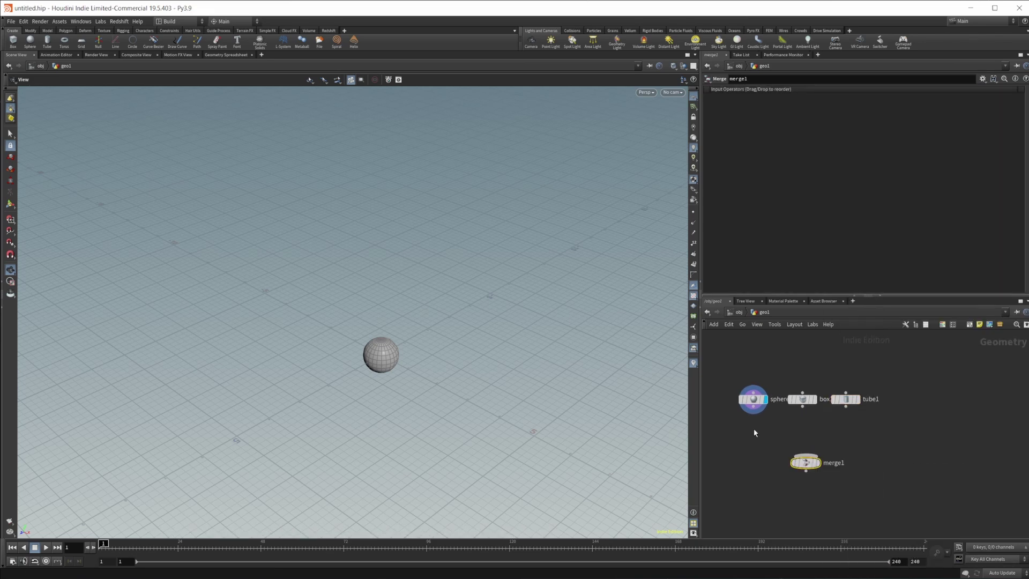
pyautogui.moveTo(860, 435); pyautogui.dragTo(738, 395)
pyautogui.moveTo(802, 406); pyautogui.dragTo(805, 455)
pyautogui.moveTo(864, 471); pyautogui.dragTo(828, 467, button='middle')
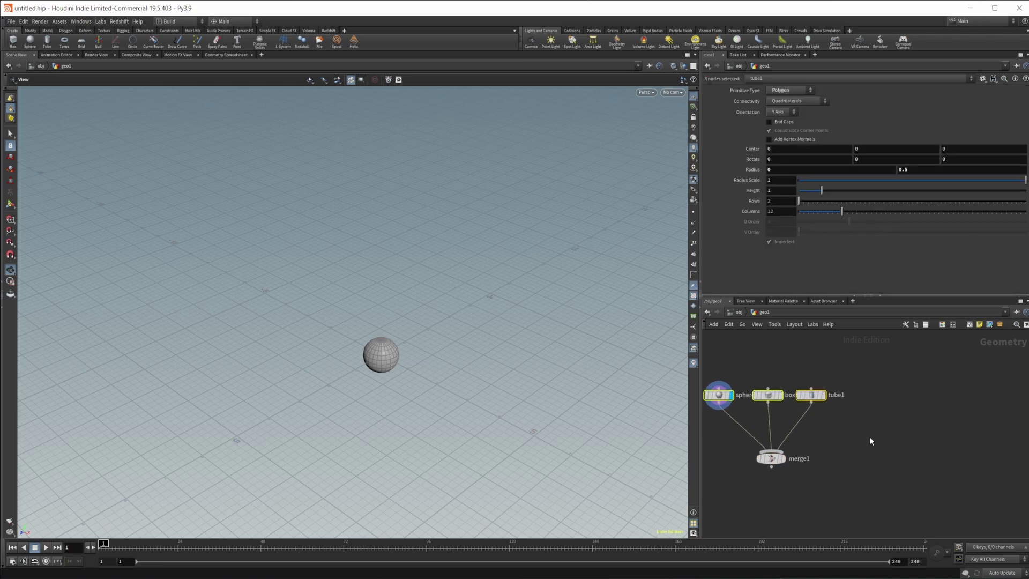
# - Add a Grid node and display it in the viewport
pyautogui.press('Tab')
pyautogui.press('Return')
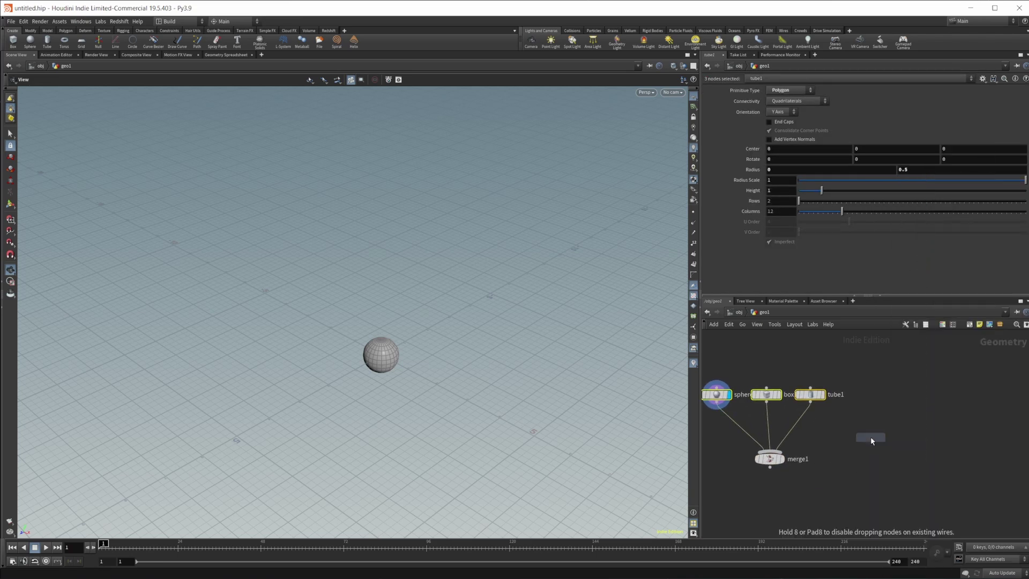
pyautogui.click(870, 436)
pyautogui.moveTo(871, 437); pyautogui.dragTo(898, 439)
pyautogui.click(910, 438)
pyautogui.moveTo(814, 470); pyautogui.dragTo(848, 407, button='middle')
# - Add Copy to Points with merge1 in the first input and grid1 in the second
pyautogui.press('Tab')
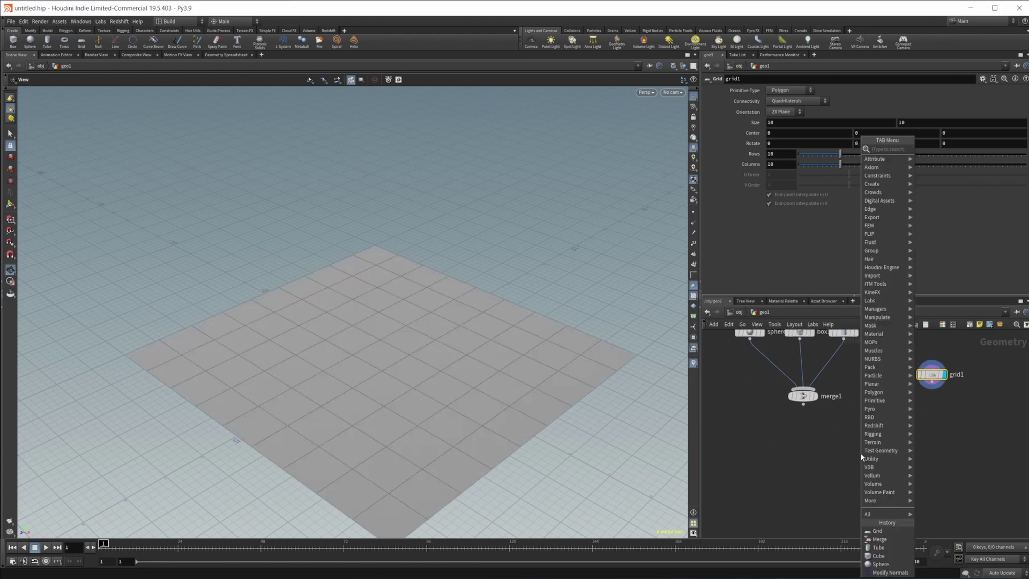
pyautogui.write('copy to')
pyautogui.press('Down')
pyautogui.press('Return')
pyautogui.click(860, 453)
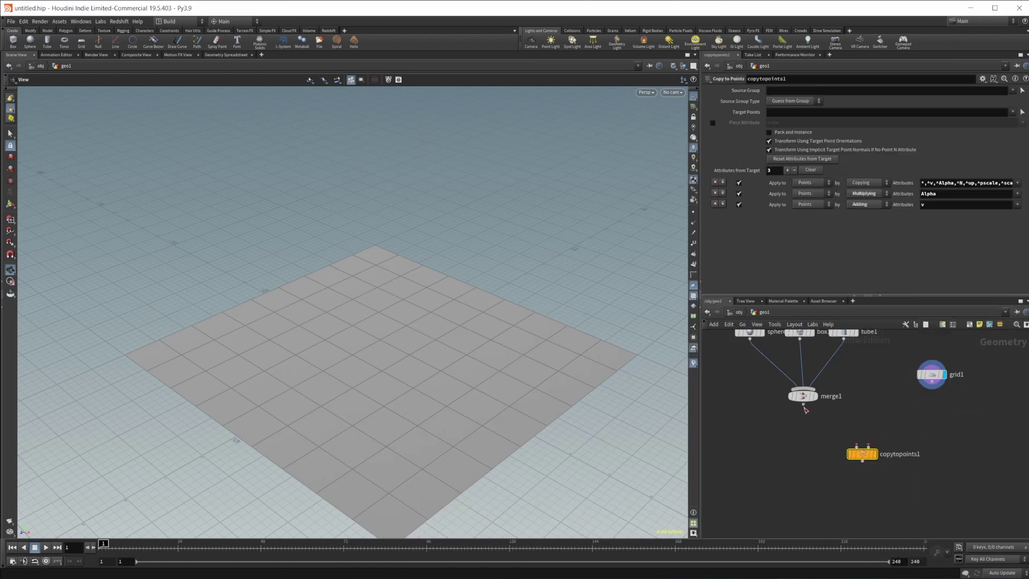
pyautogui.moveTo(803, 404); pyautogui.dragTo(856, 446)
pyautogui.moveTo(932, 381); pyautogui.dragTo(868, 445)
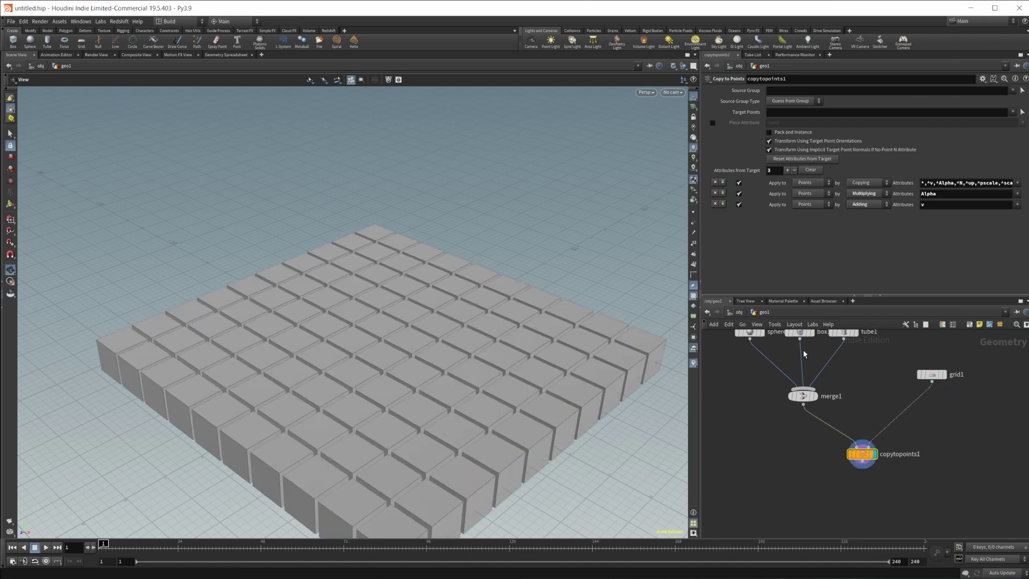
pyautogui.moveTo(445, 401); pyautogui.dragTo(434, 354, button='middle')
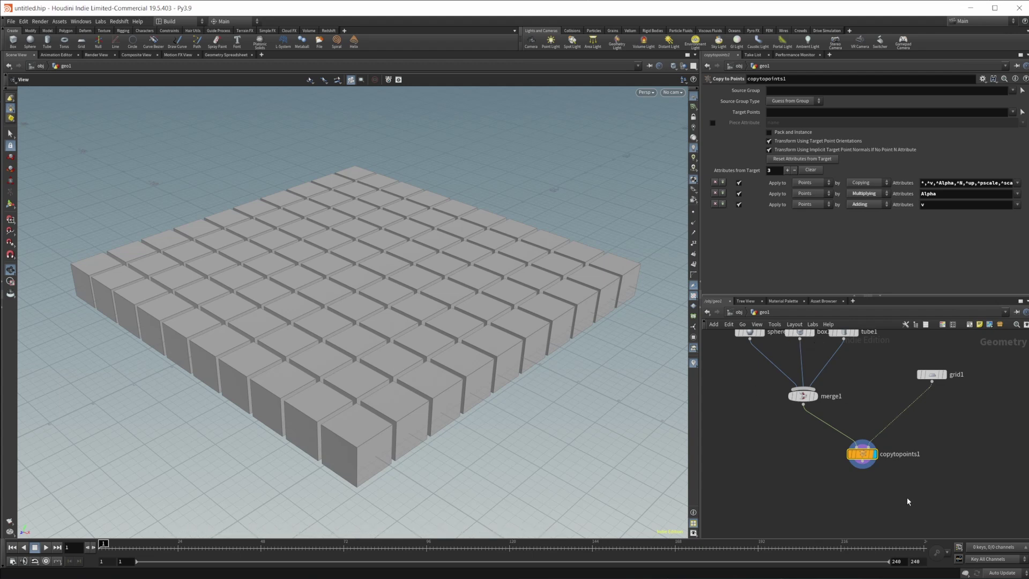
# - Enable copytopoints1's Piece Attribute set to name, checking tube1's parameters along the way
pyautogui.click(712, 122)
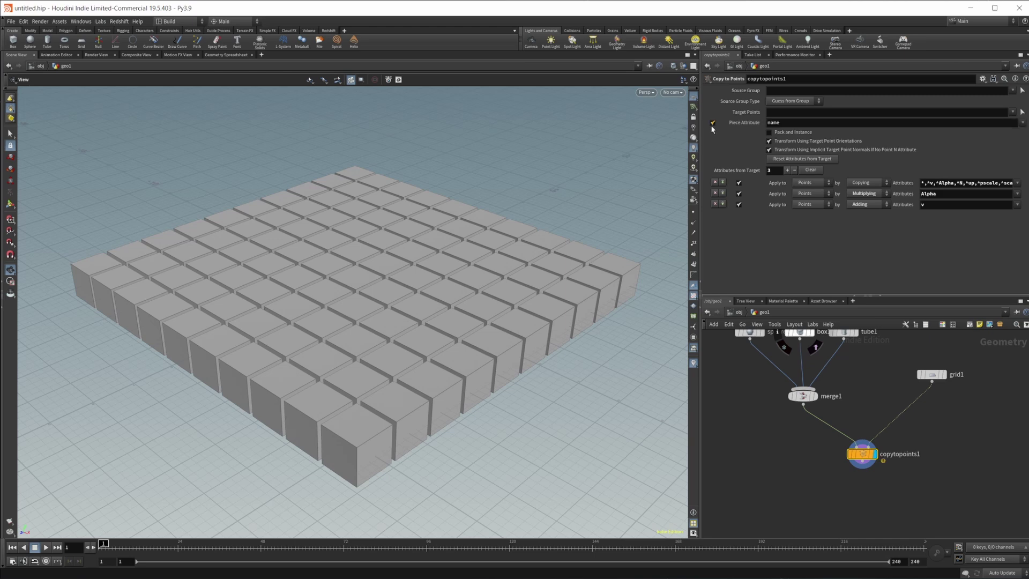
pyautogui.moveTo(773, 434); pyautogui.dragTo(799, 466, button='middle')
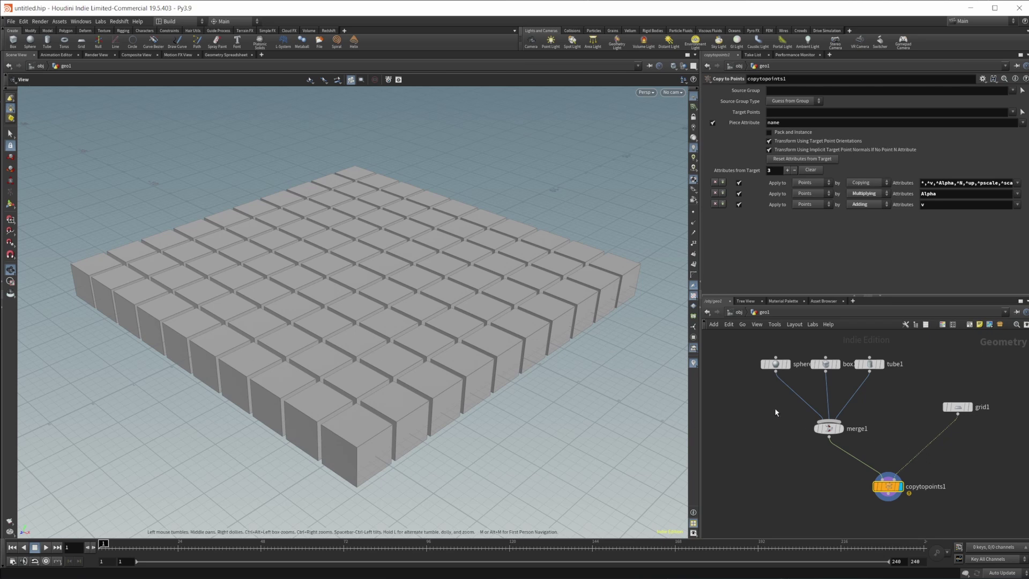
pyautogui.click(869, 363)
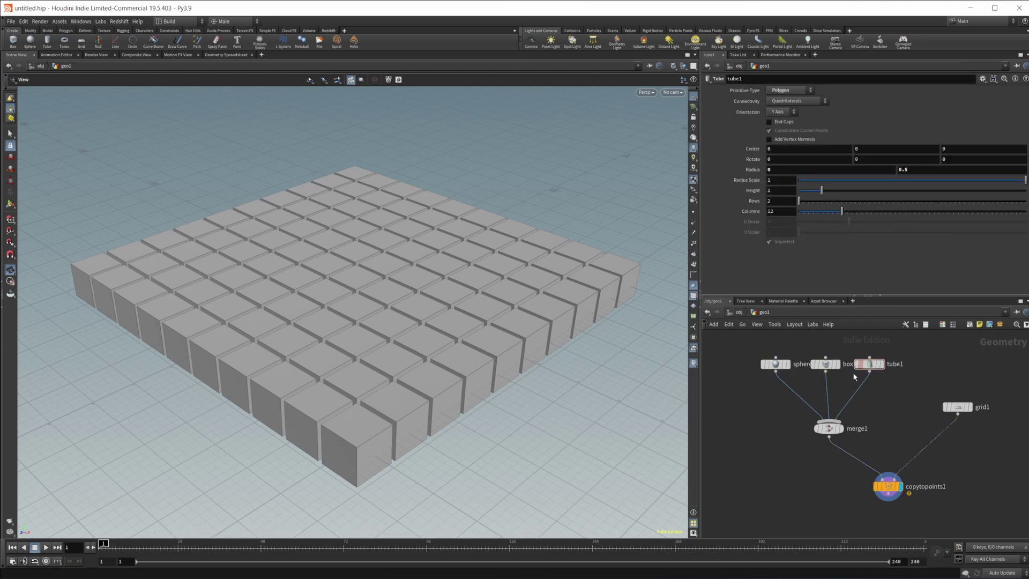
pyautogui.click(886, 485)
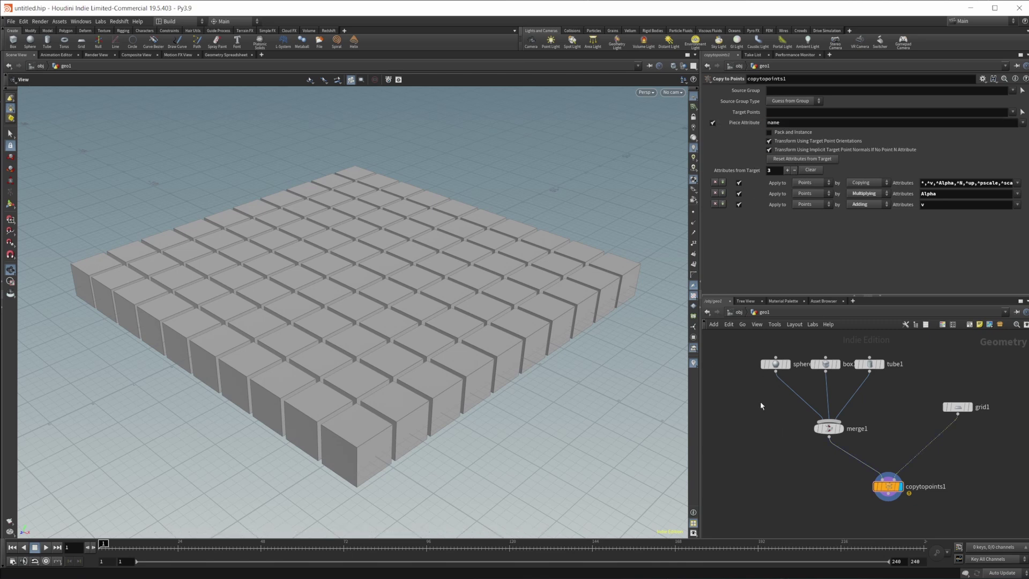
pyautogui.scroll(2, 764, 396)
pyautogui.press('Tab')
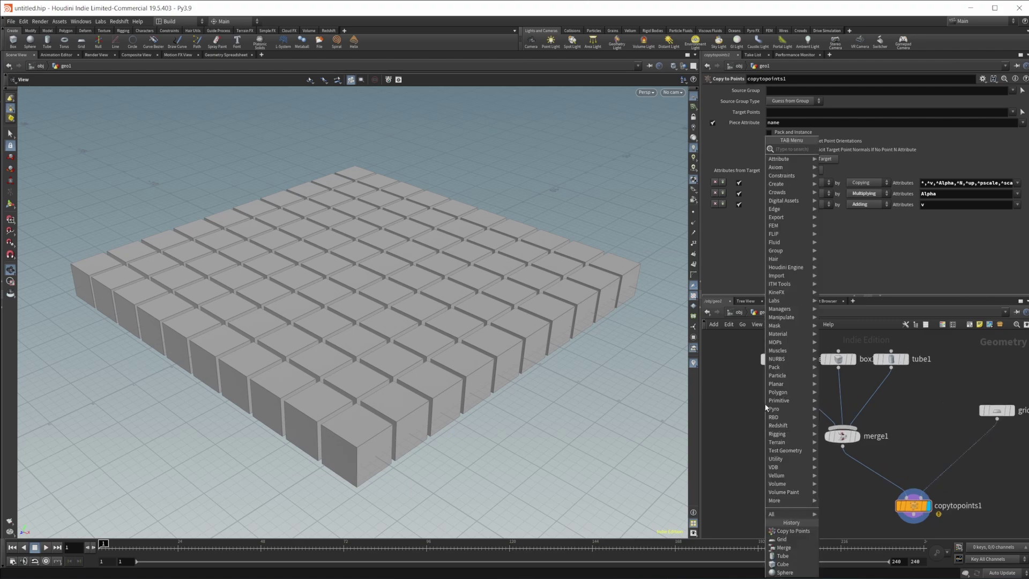
# - Insert an Attribute Create node between sphere and merge that creates a 'name' attribute
pyautogui.write('attrib')
pyautogui.press('Return')
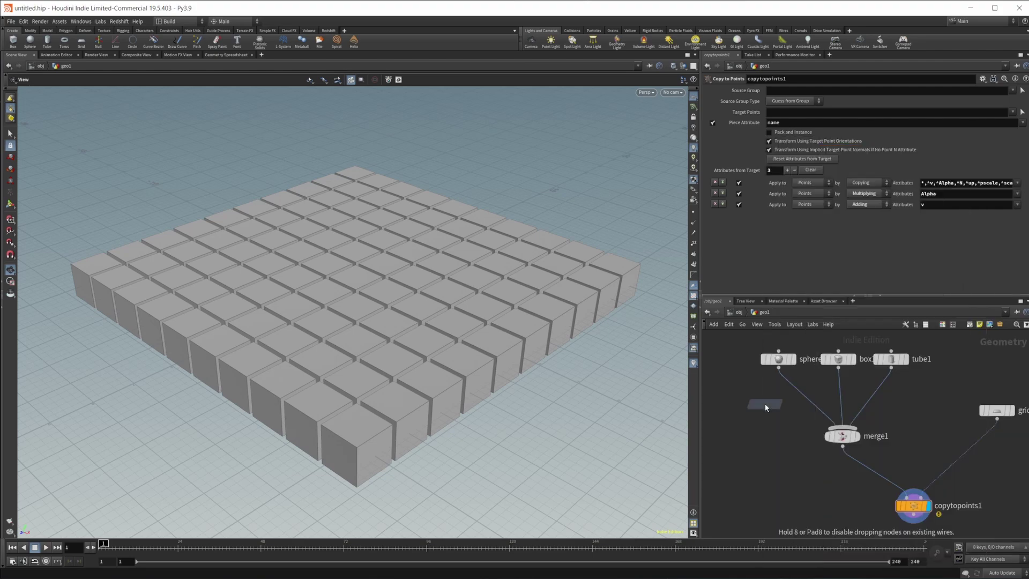
pyautogui.click(764, 403)
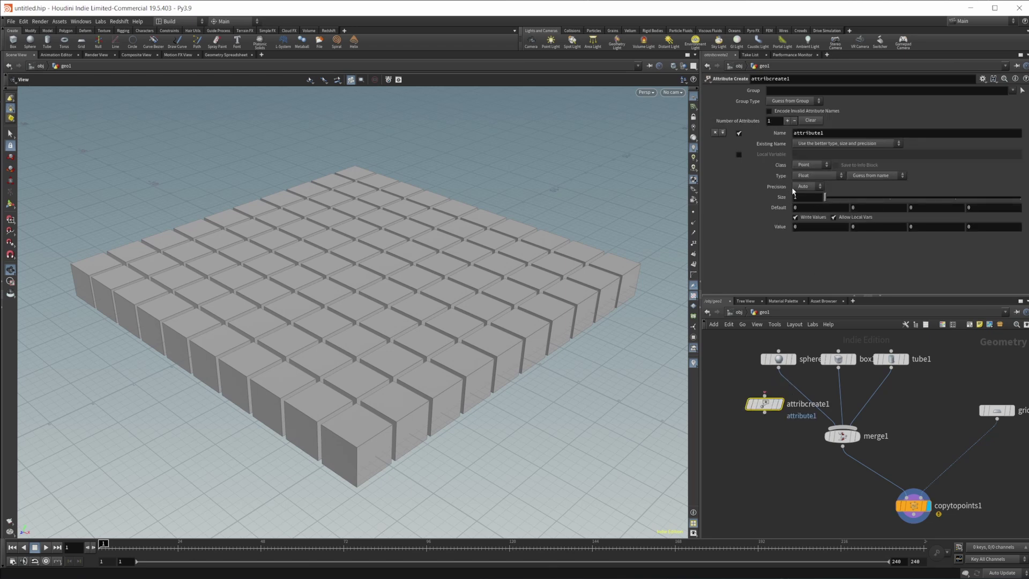
pyautogui.moveTo(764, 404); pyautogui.dragTo(778, 406)
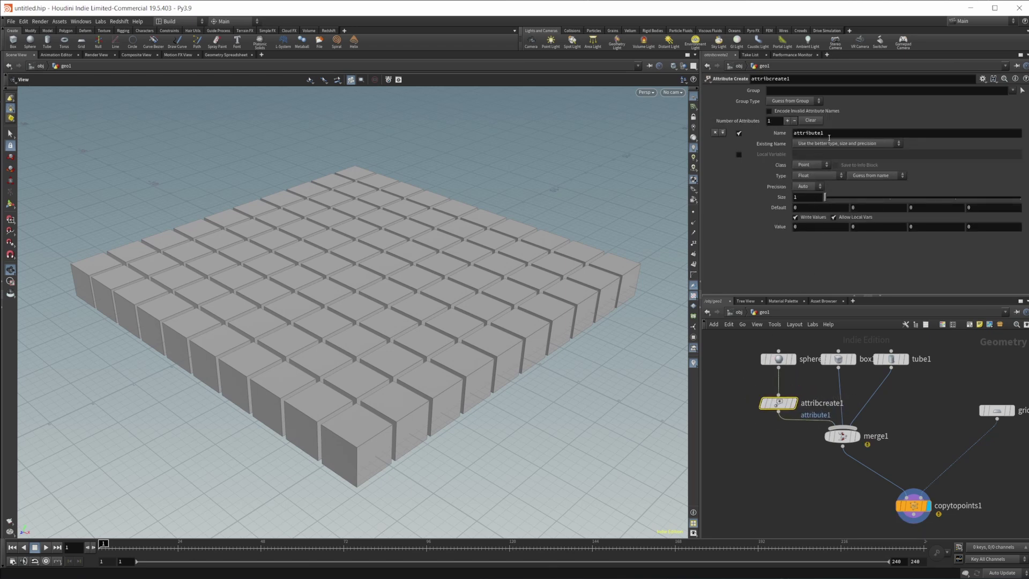
pyautogui.doubleClick(829, 137)
pyautogui.write('name')
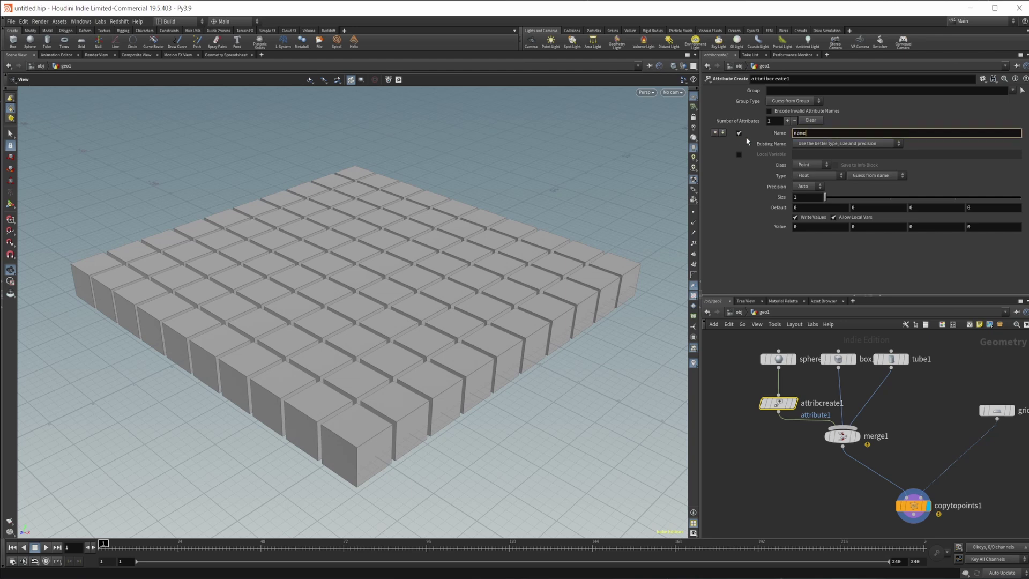
pyautogui.click(829, 482)
# - Duplicate attribcreate1 so the other shapes get their own name attribute node
pyautogui.click(913, 505)
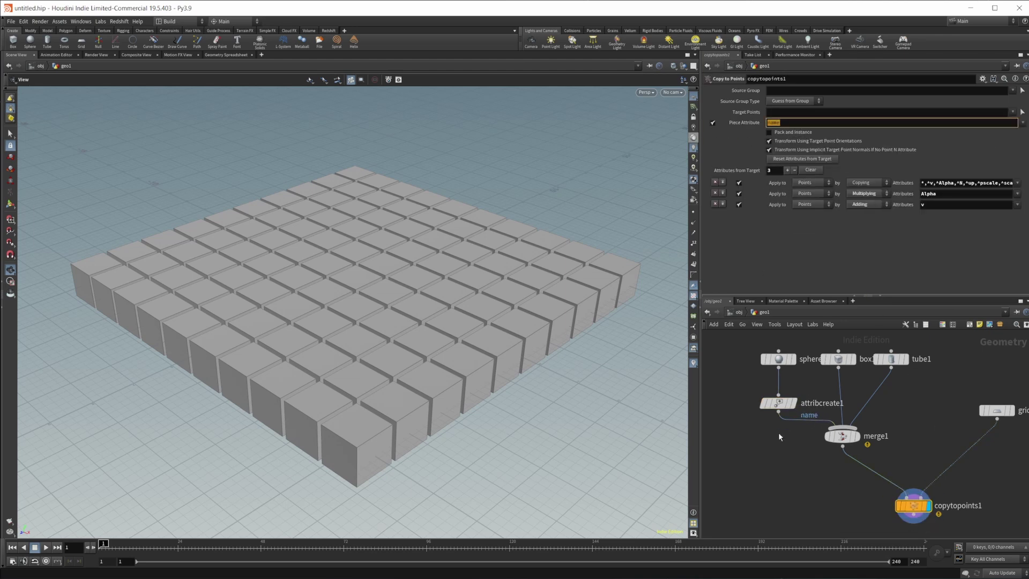
pyautogui.click(778, 403)
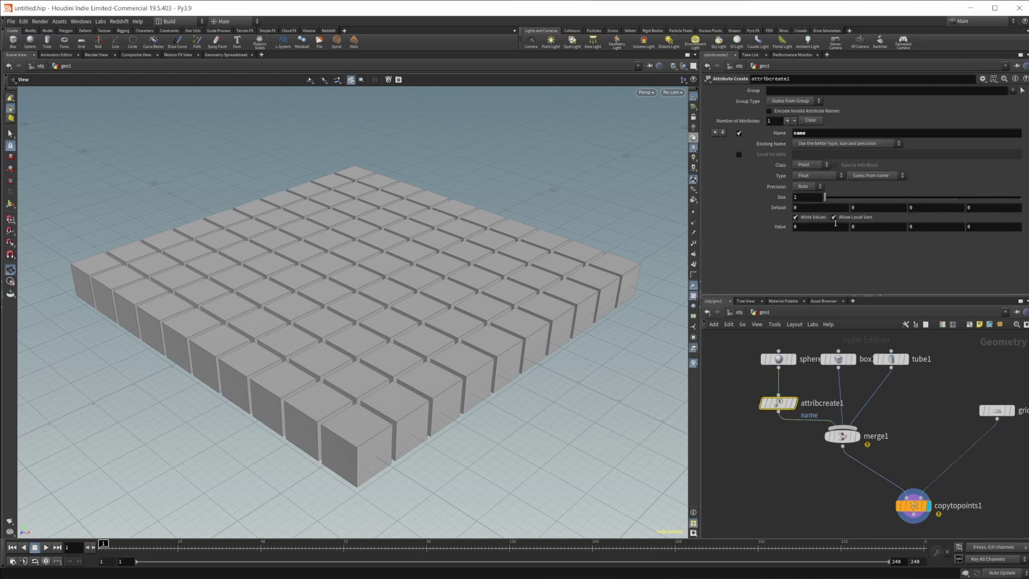
pyautogui.keyDown('alt'); pyautogui.moveTo(778, 403); pyautogui.dragTo(891, 404); pyautogui.keyUp('alt')
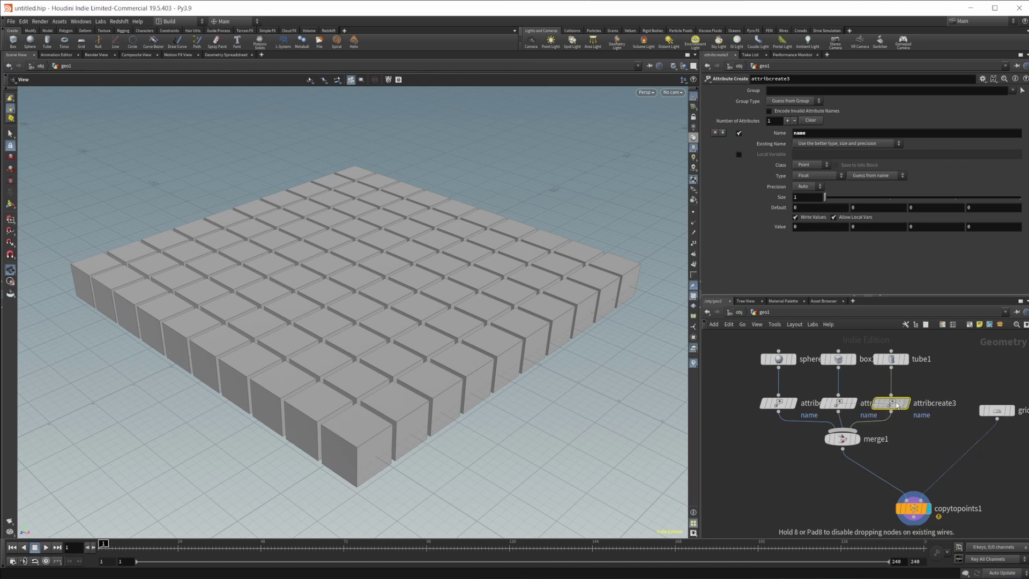
# - Set attribcreate2's name value to 1 and attribcreate3's to 2
pyautogui.click(837, 405)
pyautogui.click(800, 229)
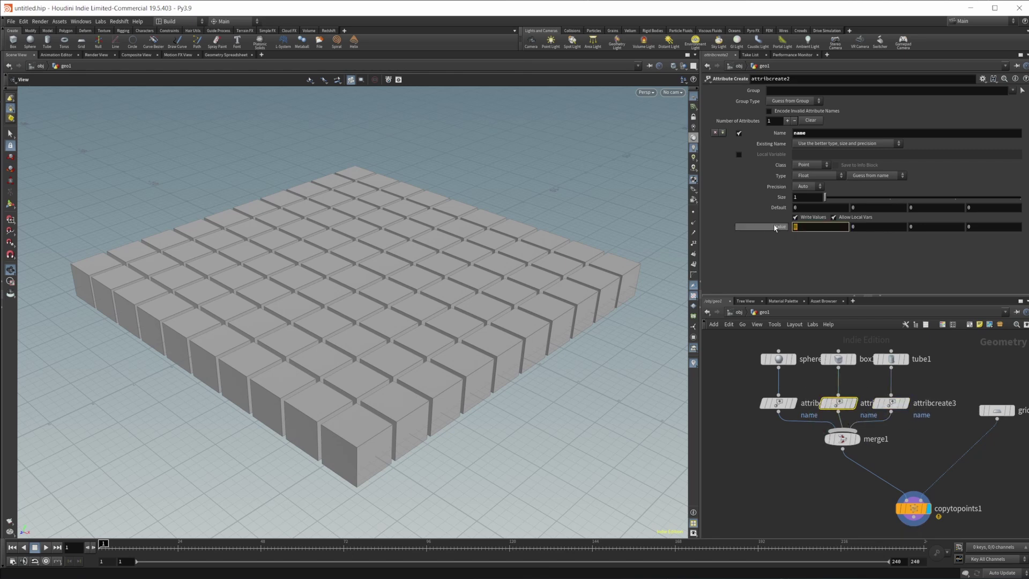
pyautogui.write('1')
pyautogui.press('Return')
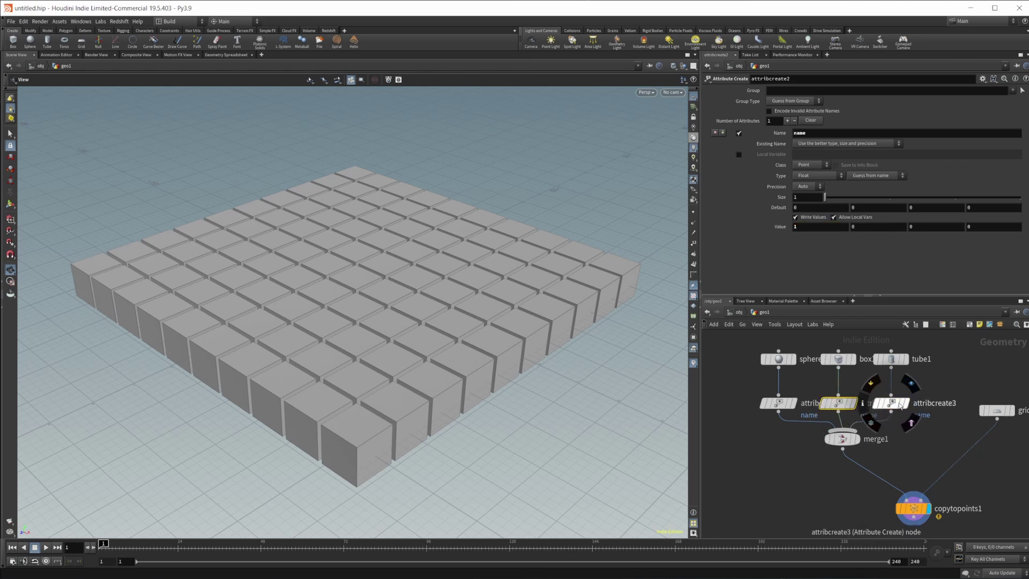
pyautogui.click(891, 403)
pyautogui.write('2')
pyautogui.press('Return')
pyautogui.moveTo(923, 454); pyautogui.dragTo(849, 418, button='middle')
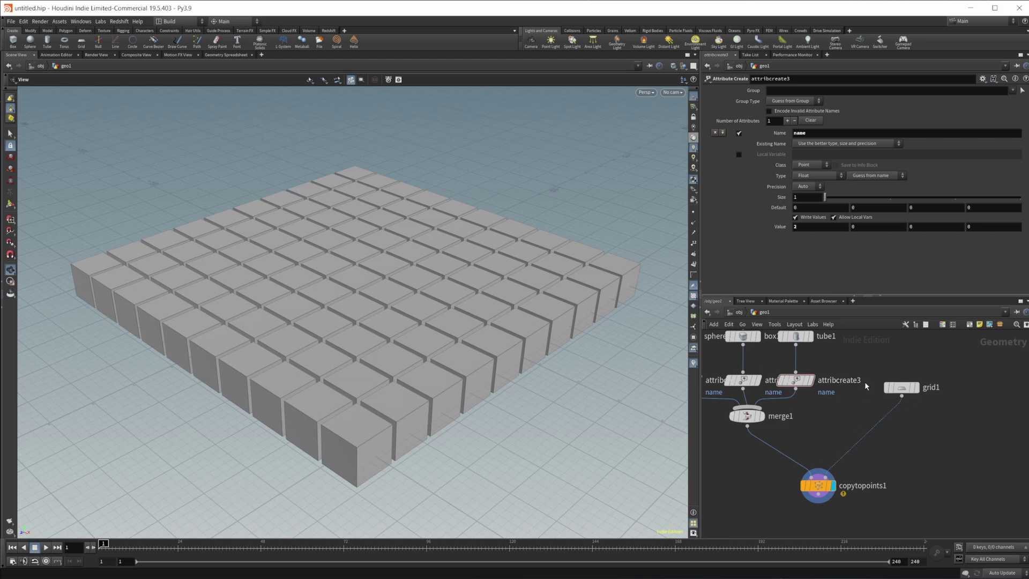
# - Add an Attribute Adjust Integer node below grid1, feeding copytopoints1
pyautogui.press('Tab')
pyautogui.write('att a')
pyautogui.press('Down')
pyautogui.press('Down')
pyautogui.press('Down')
pyautogui.press('Return')
pyautogui.click(830, 429)
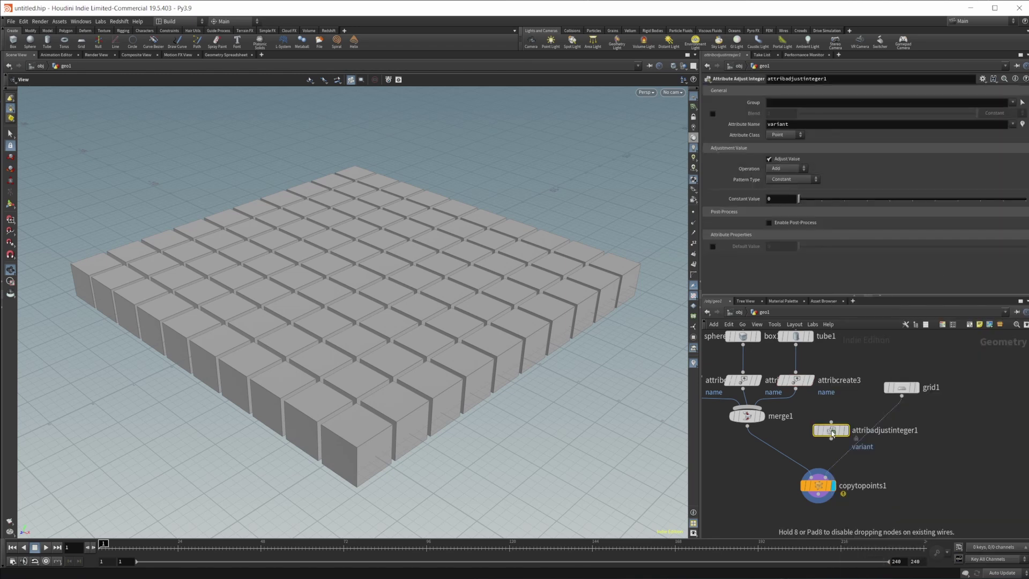
pyautogui.moveTo(830, 429); pyautogui.dragTo(903, 438)
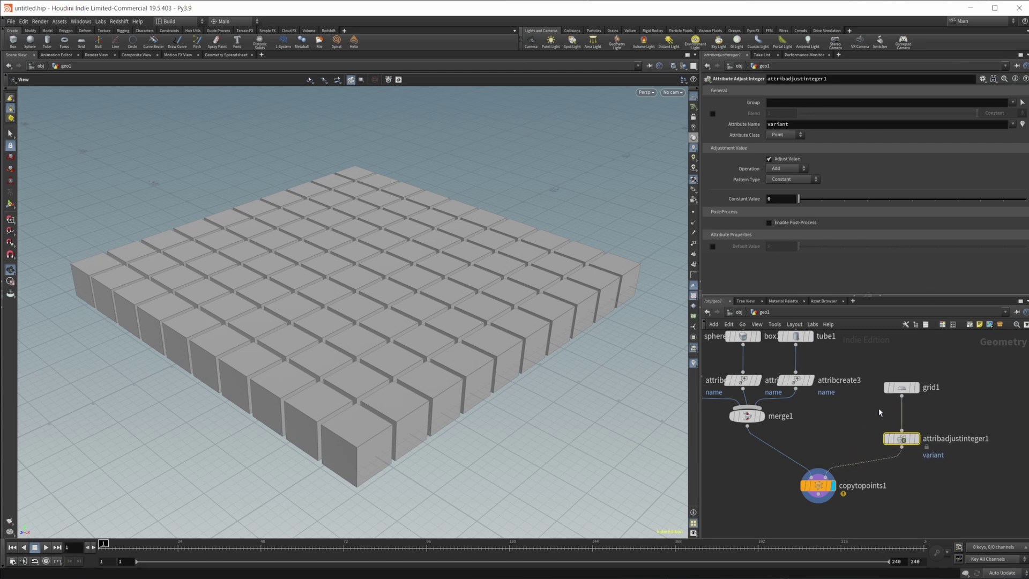
# - Set its pattern to Random, max value 2, and attribute name to 'name'
pyautogui.click(802, 180)
pyautogui.click(804, 204)
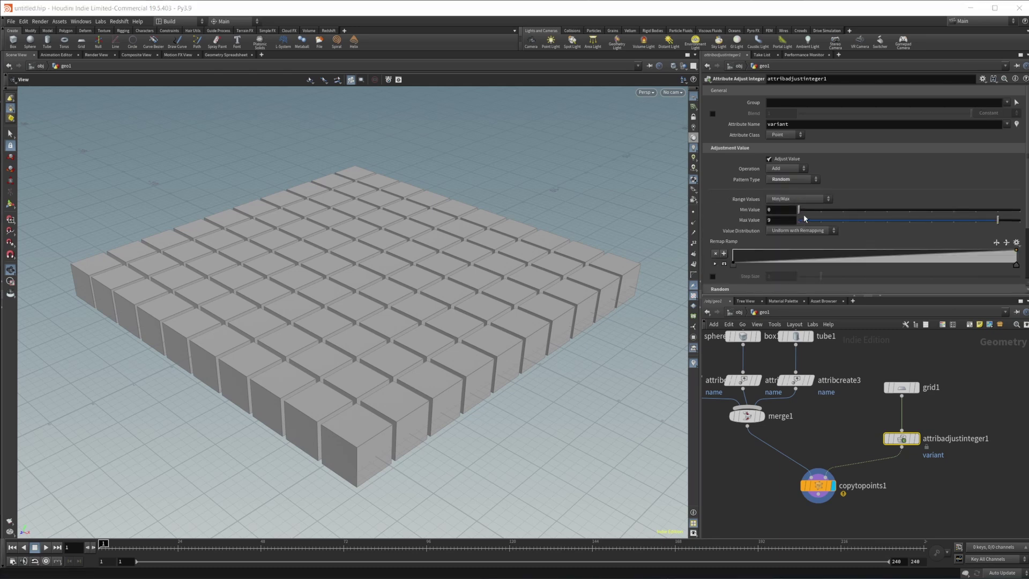
pyautogui.click(851, 220)
pyautogui.moveTo(804, 437); pyautogui.dragTo(859, 452, button='middle')
pyautogui.moveTo(749, 397)
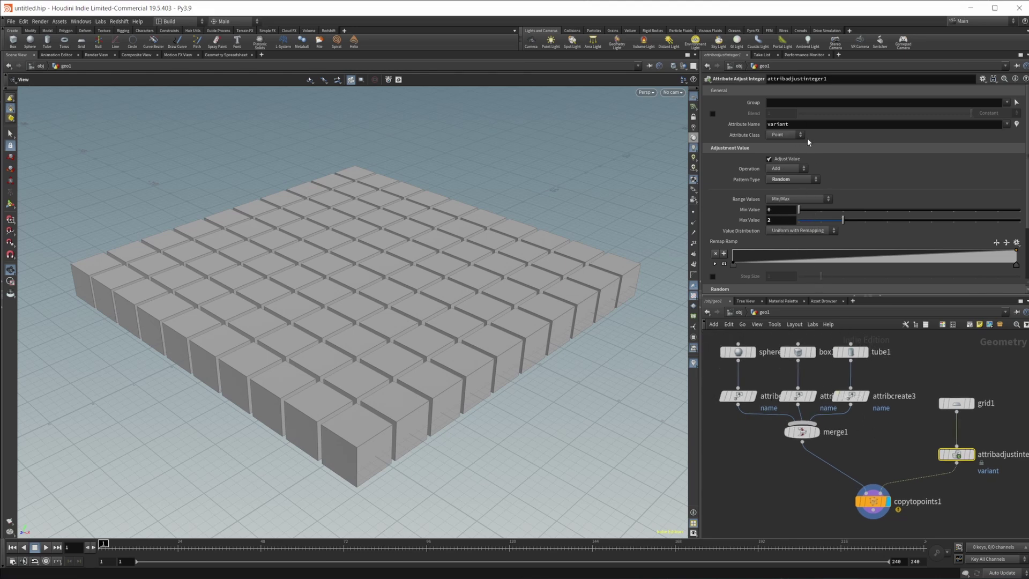
pyautogui.moveTo(806, 127); pyautogui.dragTo(708, 124)
pyautogui.write('name')
pyautogui.press('Return')
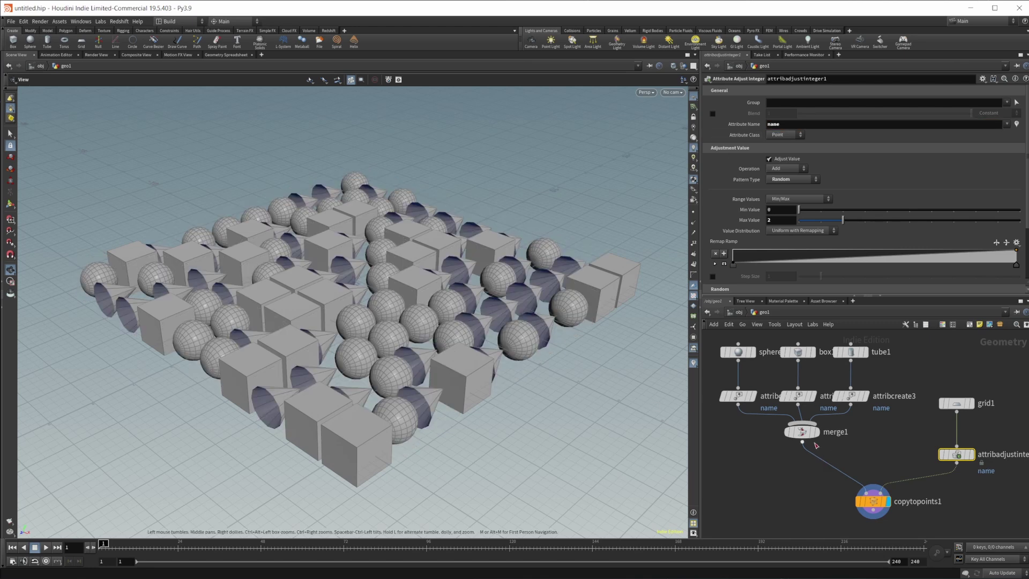
# - Enable End Caps on tube1 so the cones get closed bases
pyautogui.click(850, 352)
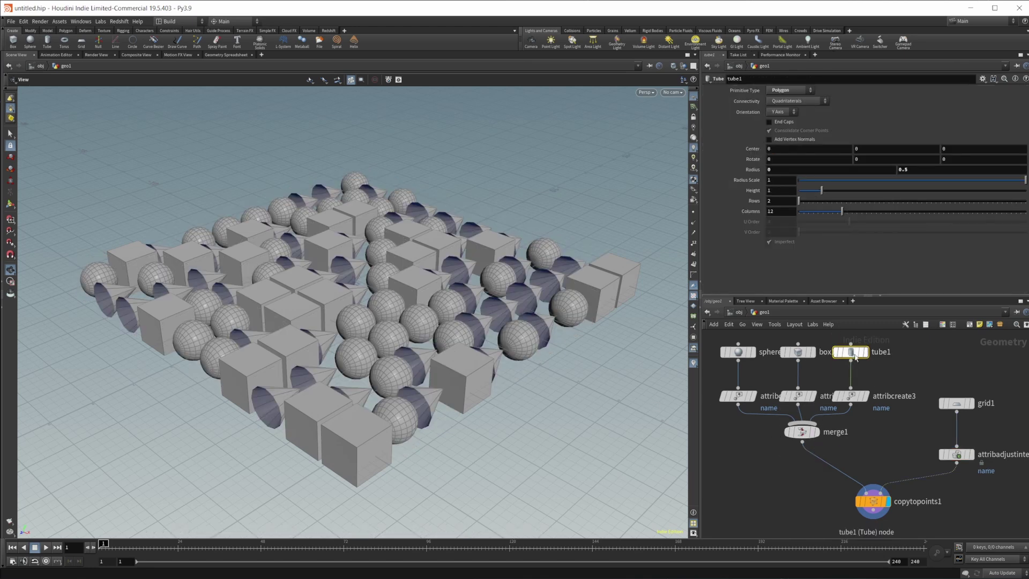
pyautogui.click(789, 123)
pyautogui.moveTo(865, 474); pyautogui.dragTo(819, 448, button='middle')
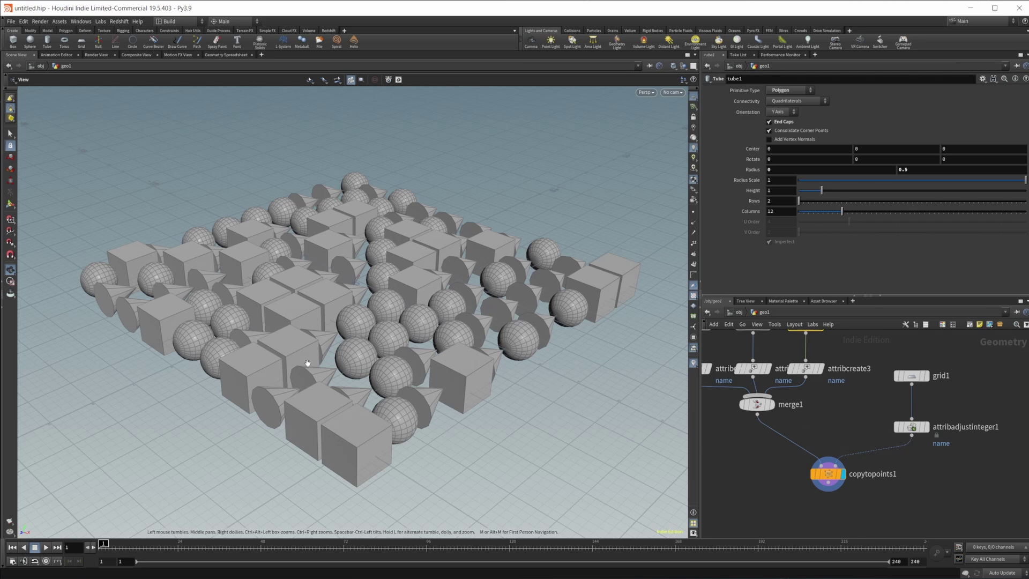
# - Insert a Modify Normals node after grid1 and move both nodes up
pyautogui.press('Tab')
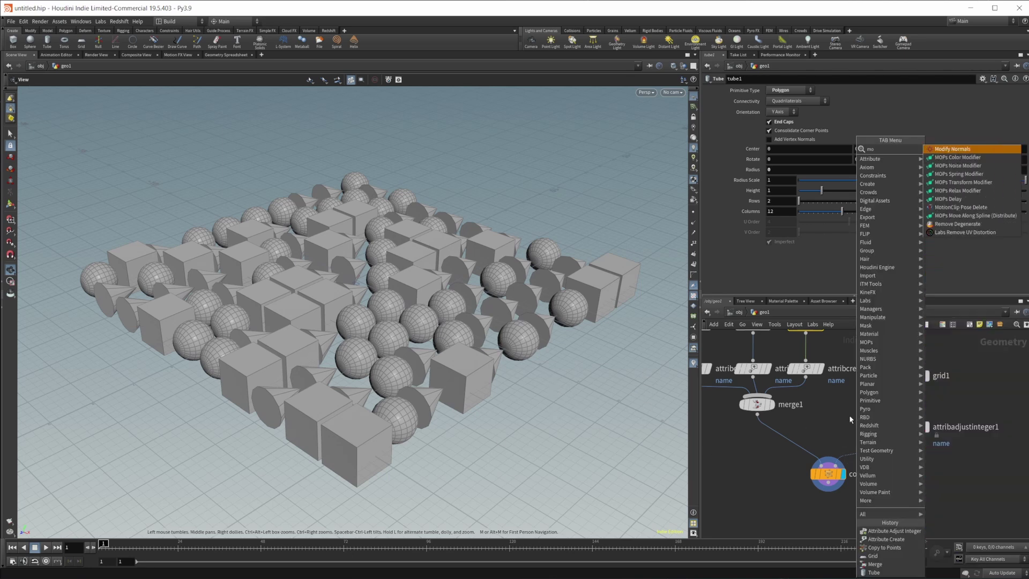
pyautogui.click(849, 416)
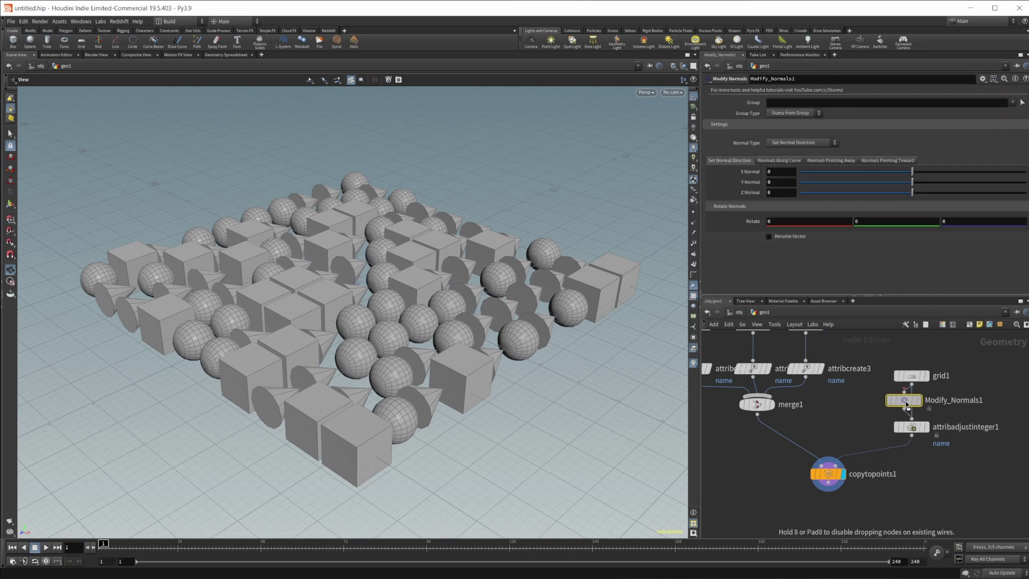
pyautogui.click(912, 411)
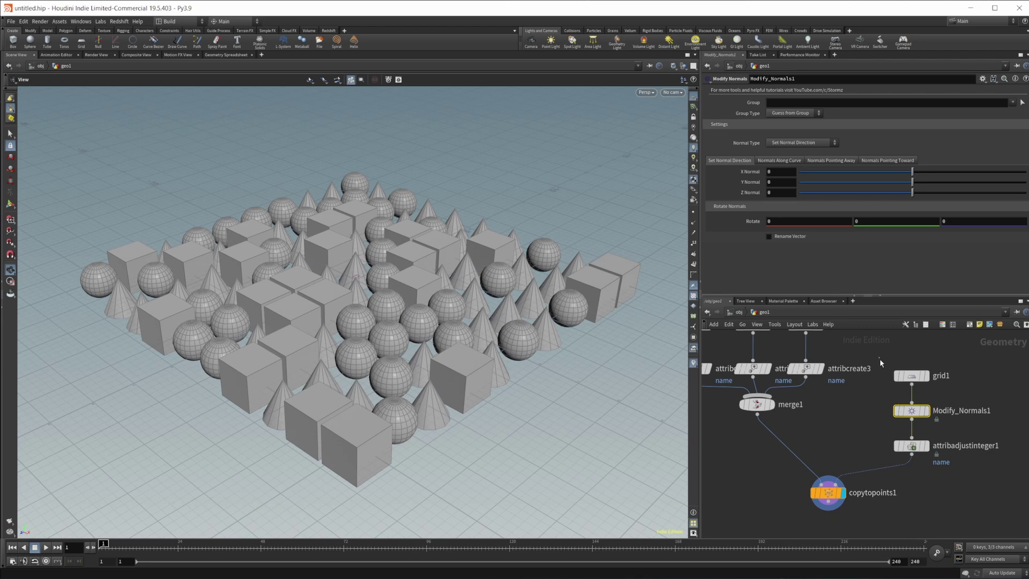
pyautogui.moveTo(890, 375); pyautogui.dragTo(911, 391)
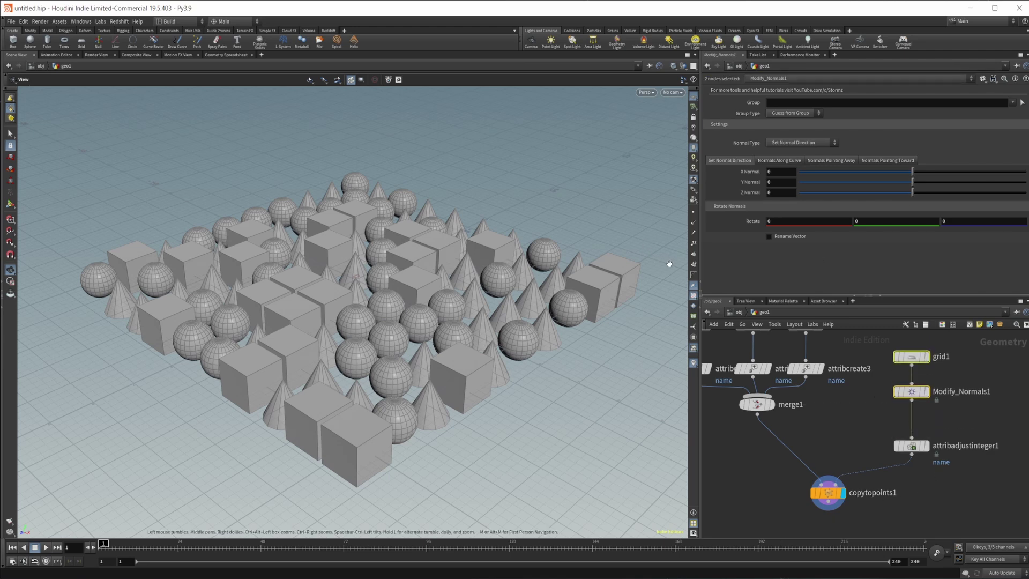
# - Insert Attribute Randomize on Cd between Modify_Normals1 and attribadjustinteger1 for random colours
pyautogui.press('Tab')
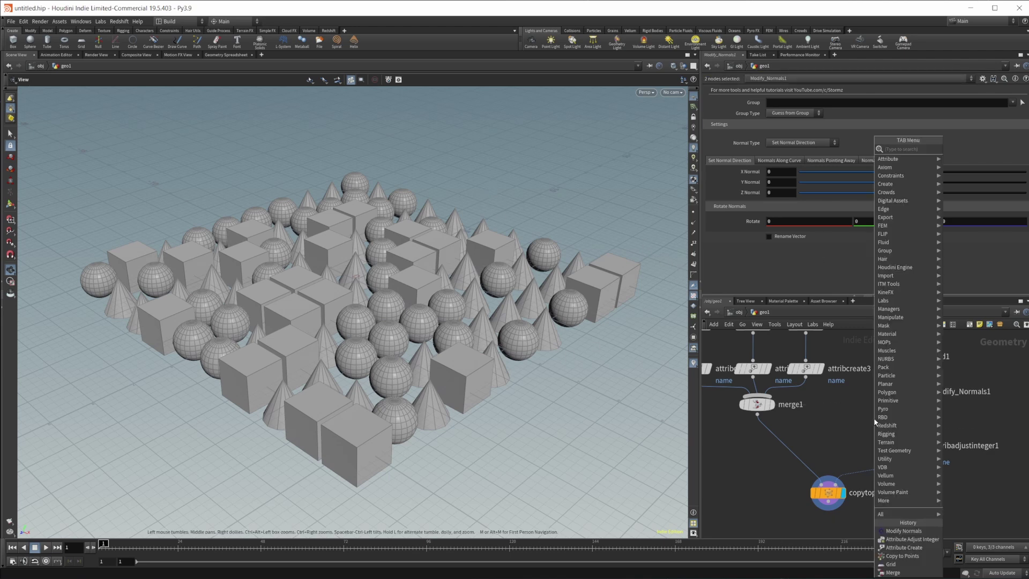
pyautogui.write('attribrand')
pyautogui.press('Return')
pyautogui.click(873, 418)
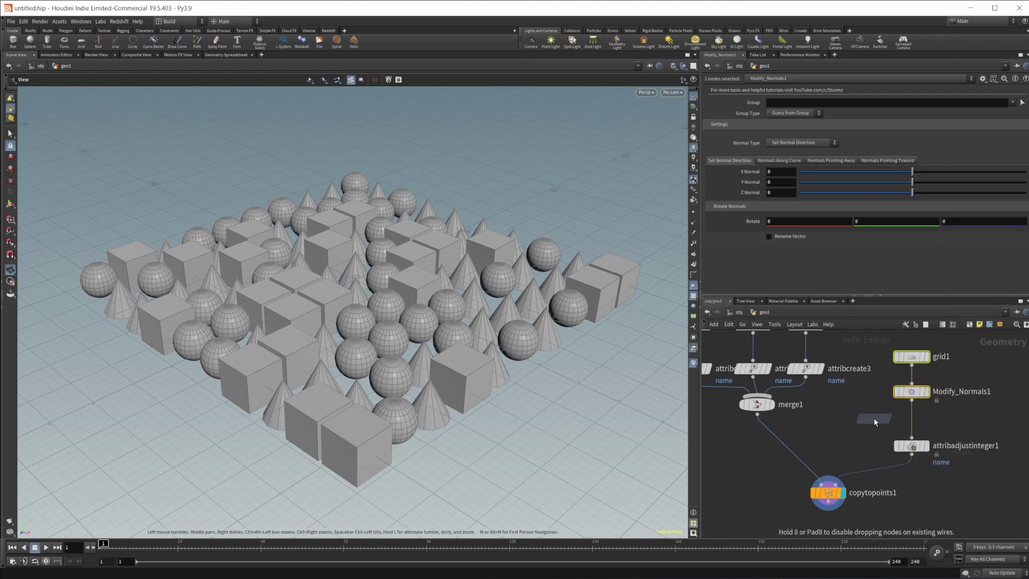
pyautogui.moveTo(873, 420); pyautogui.dragTo(911, 428)
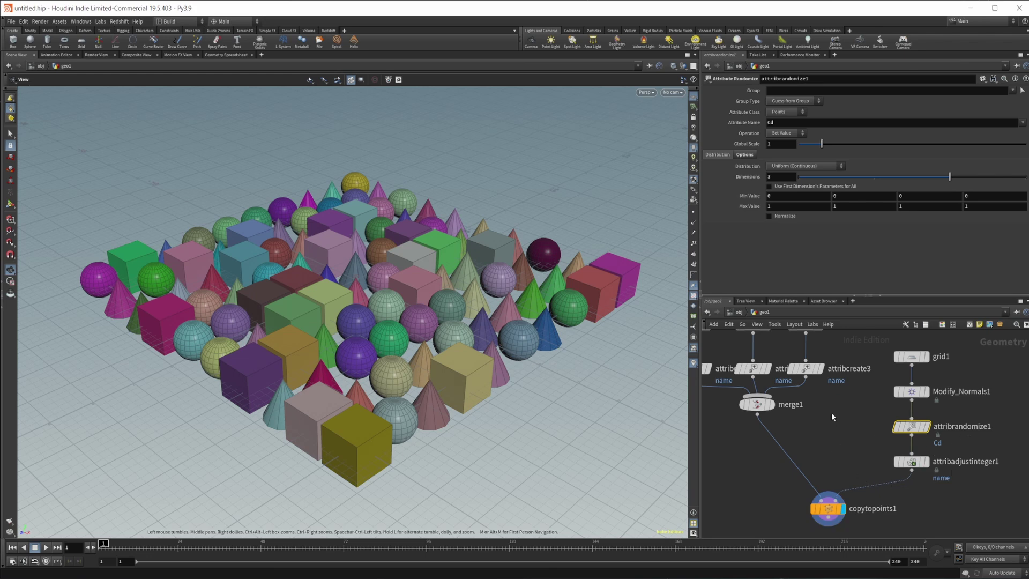
pyautogui.moveTo(831, 416); pyautogui.dragTo(853, 448, button='middle')
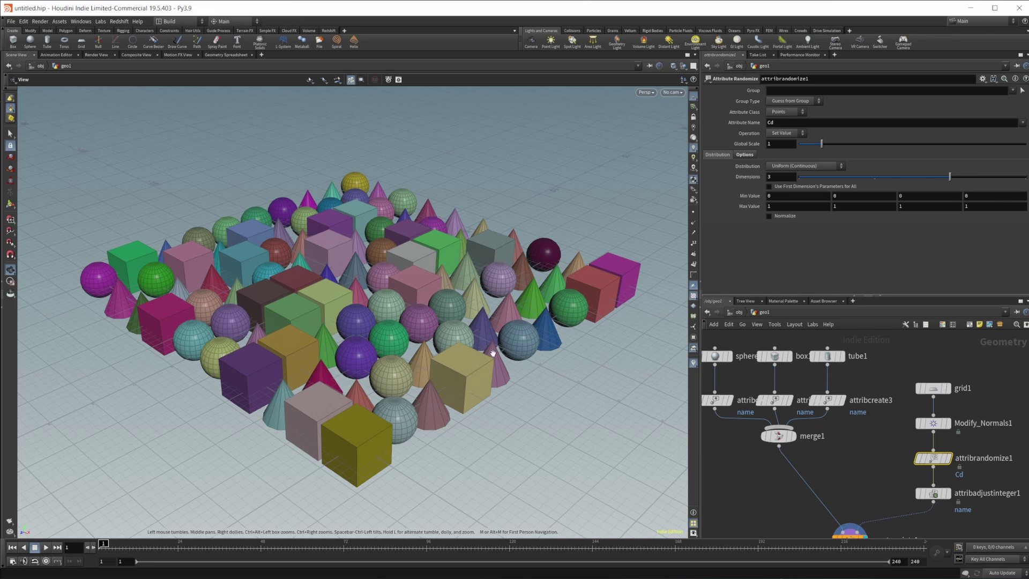
pyautogui.moveTo(877, 465); pyautogui.dragTo(847, 464, button='middle')
pyautogui.moveTo(904, 454)
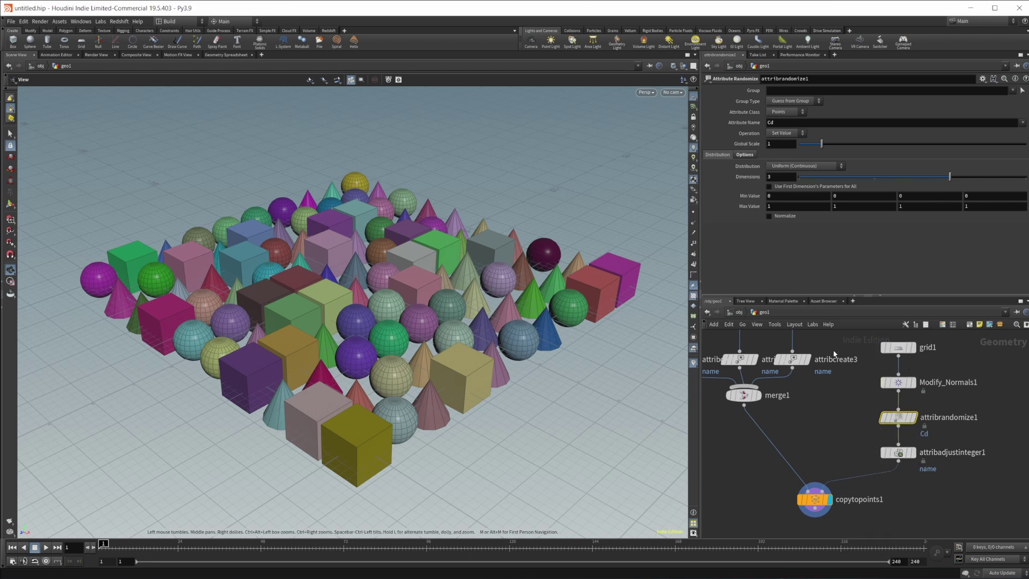
# - Change attribadjustinteger1's random Seed from 82 to 41
pyautogui.click(892, 453)
pyautogui.scroll(-3, 857, 252)
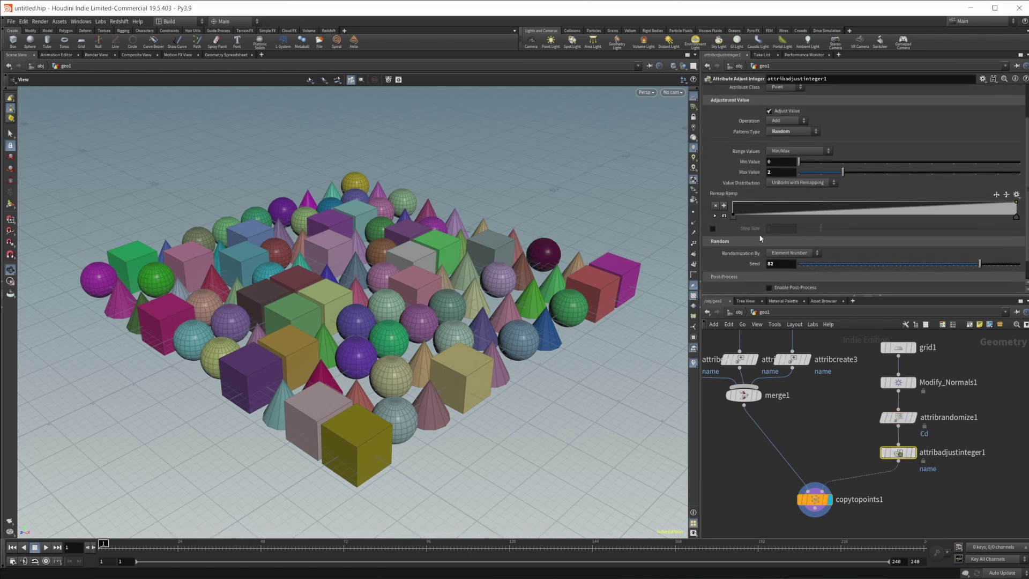
pyautogui.moveTo(918, 242); pyautogui.dragTo(889, 240)
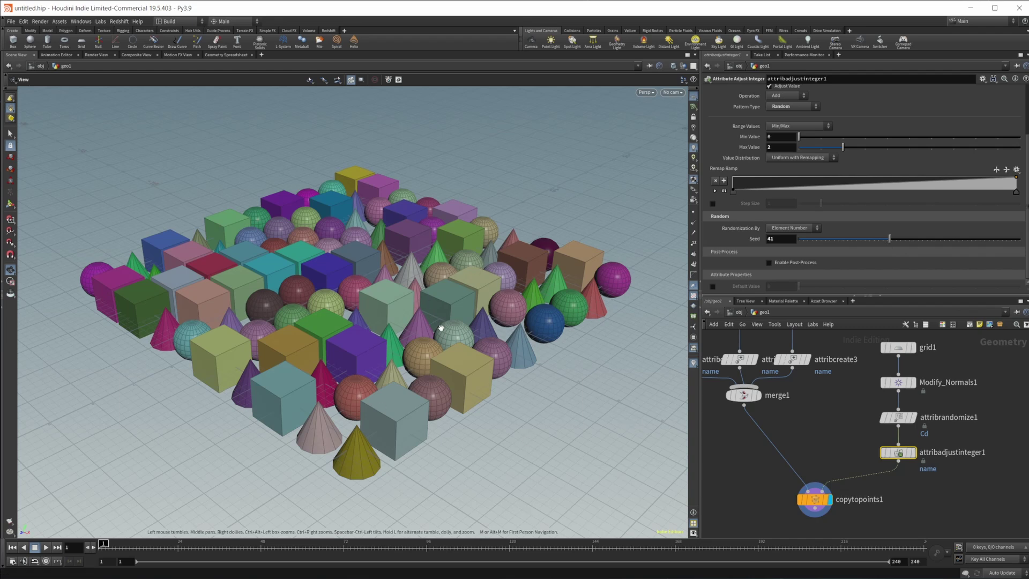